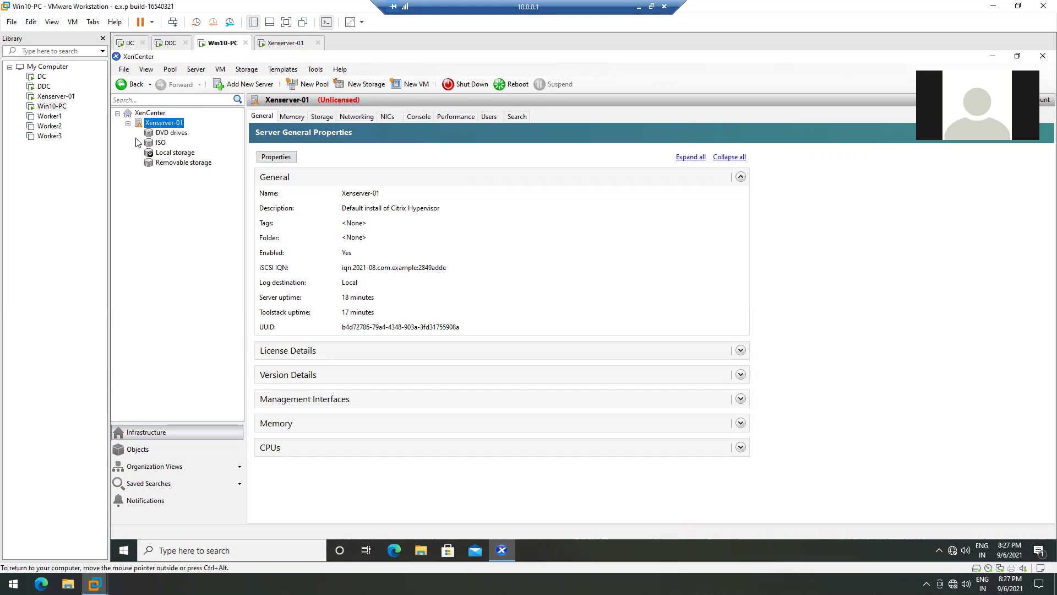
# Start creating a new VM on Xenserver-01 from the Windows Server 2019 (64-bit) template
pyautogui.rightClick(177, 124)
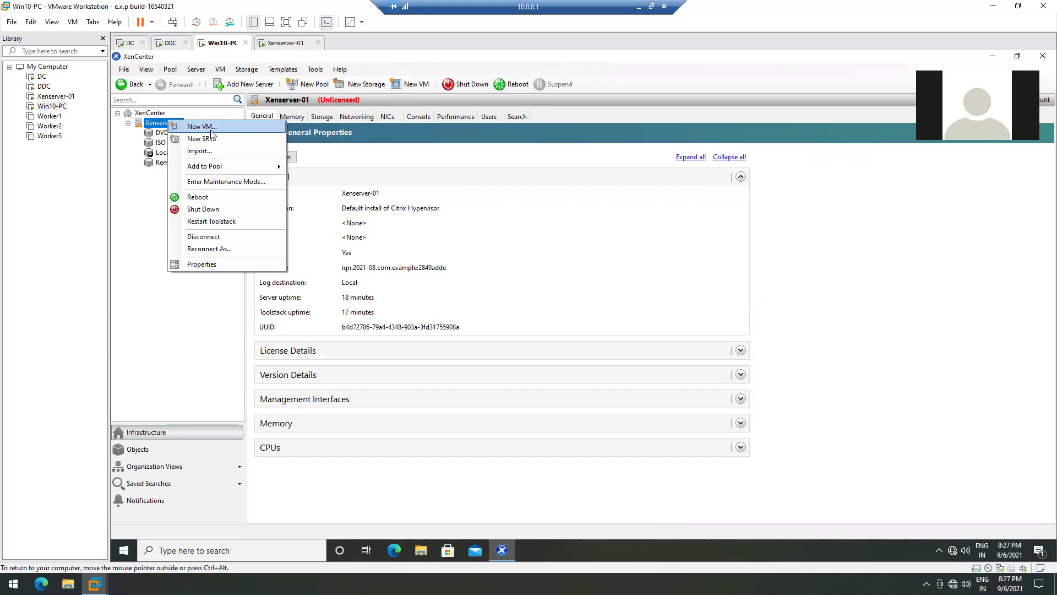
pyautogui.click(154, 123)
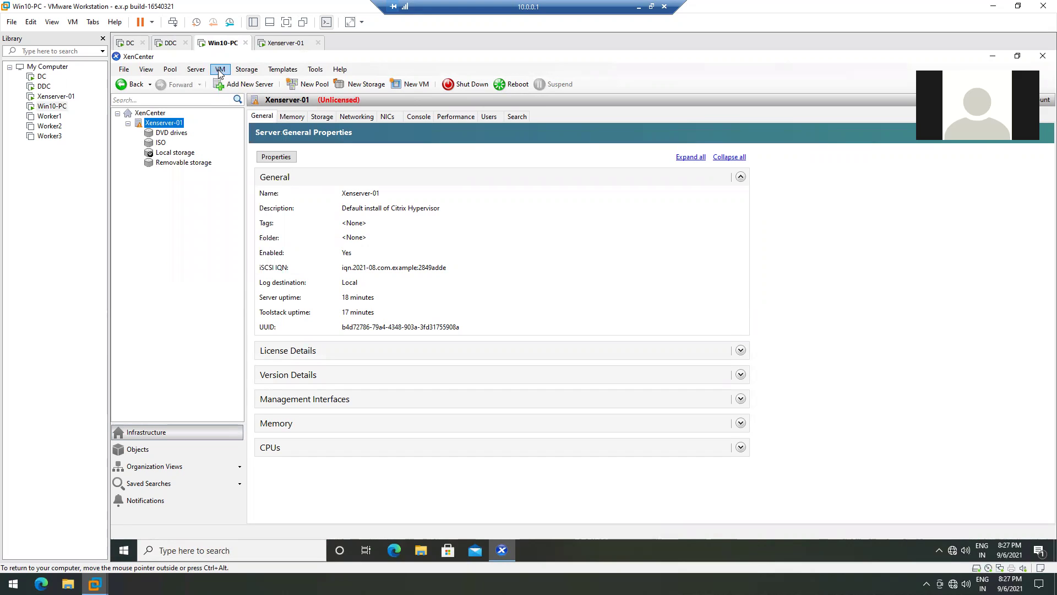
pyautogui.click(220, 71)
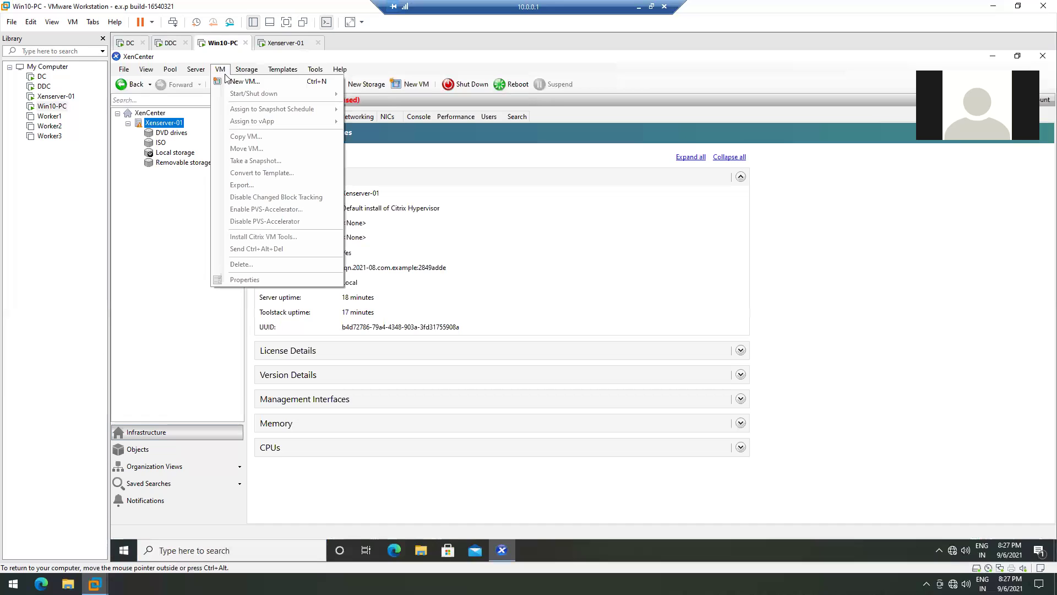
pyautogui.click(254, 82)
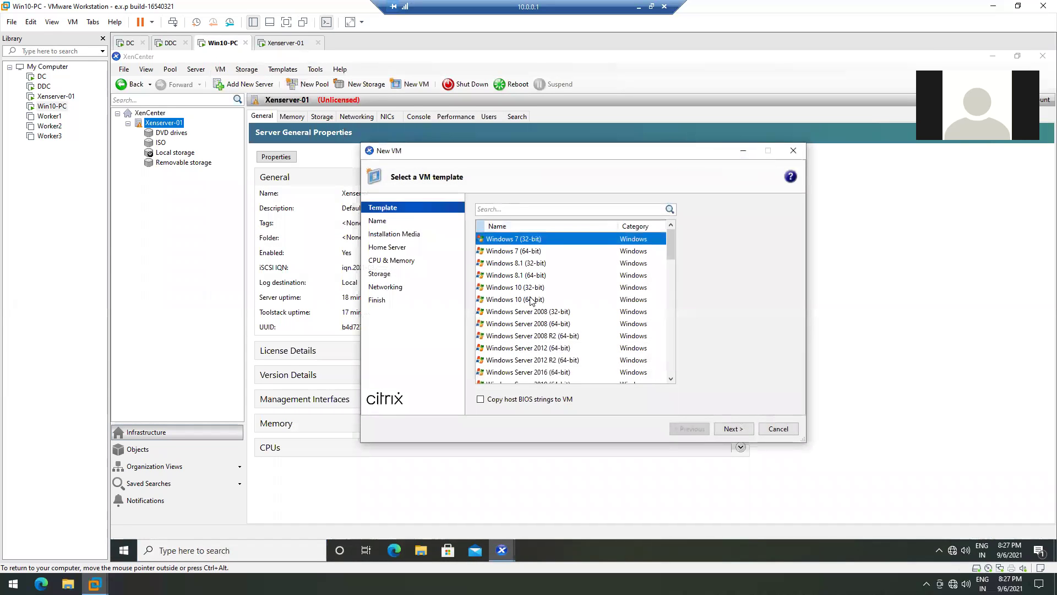
pyautogui.scroll(-1, 531, 364)
pyautogui.click(517, 349)
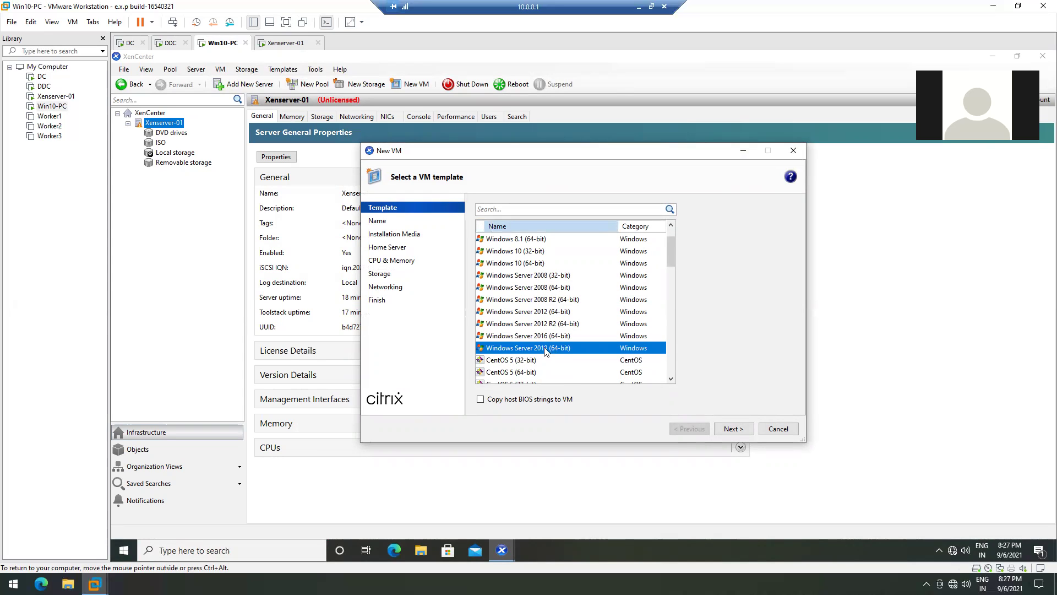
pyautogui.click(733, 429)
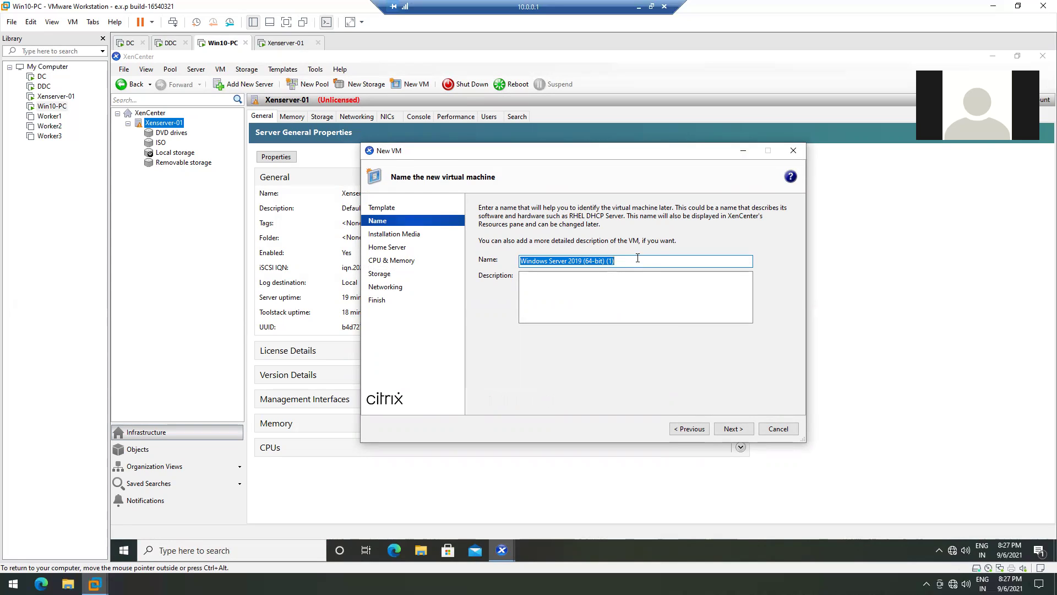
# Name the new virtual machine Server-2019-Base and leave its description empty
pyautogui.write('Server-')
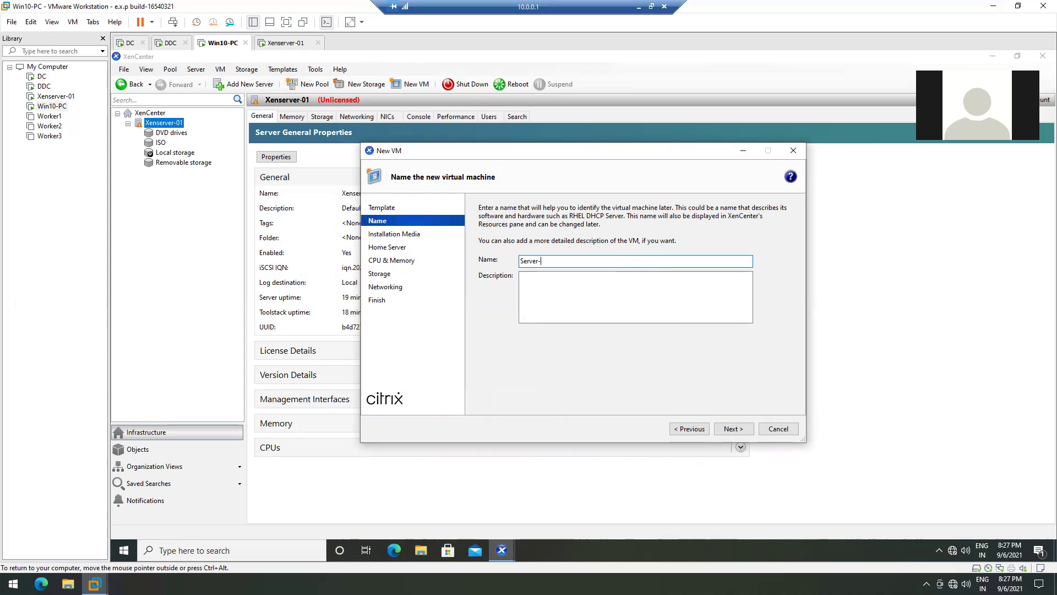
pyautogui.write('2019-Base')
pyautogui.click(728, 430)
pyautogui.click(689, 429)
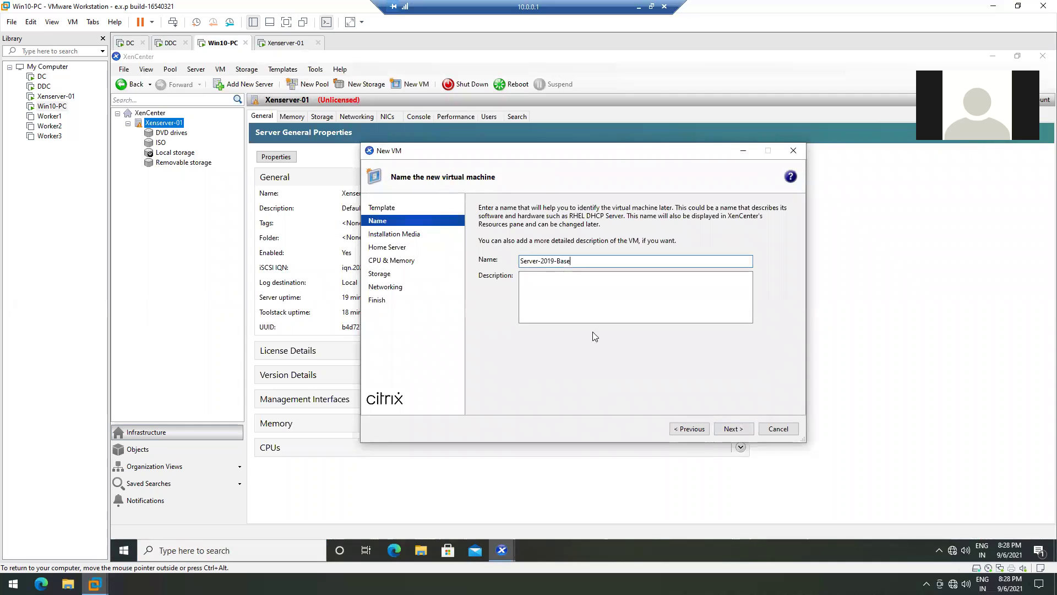
pyautogui.click(531, 276)
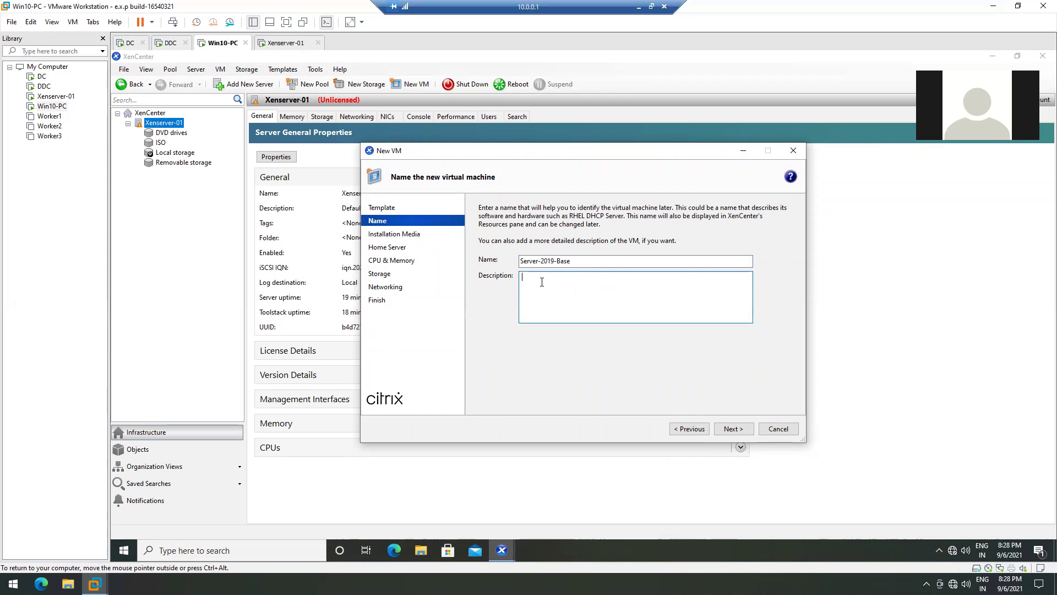
pyautogui.click(732, 429)
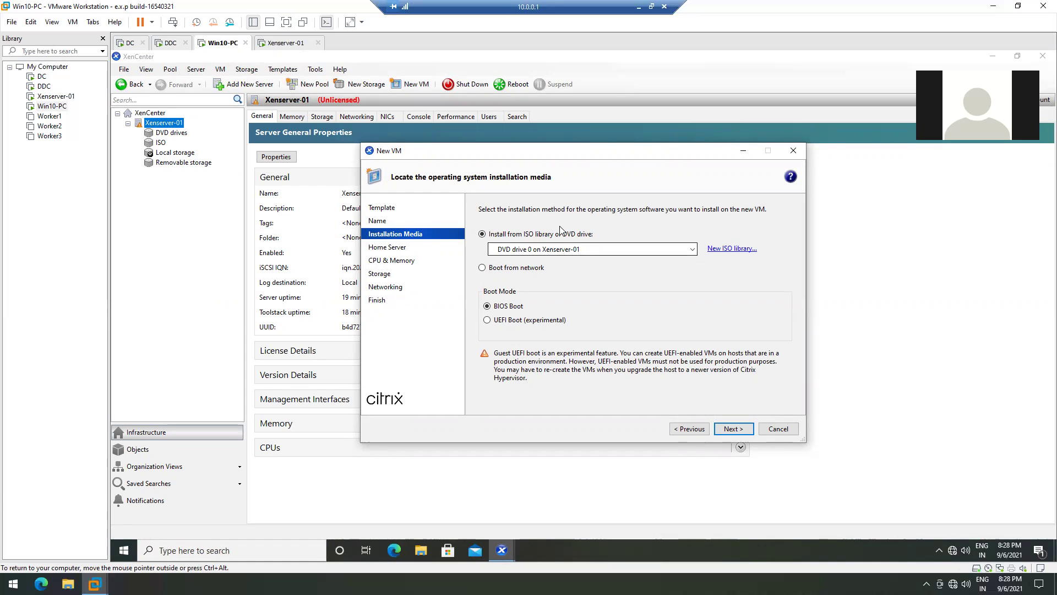
# Choose Server 2019.iso as installation media with BIOS Boot, and accept Xenserver-01 as the home server
pyautogui.click(560, 251)
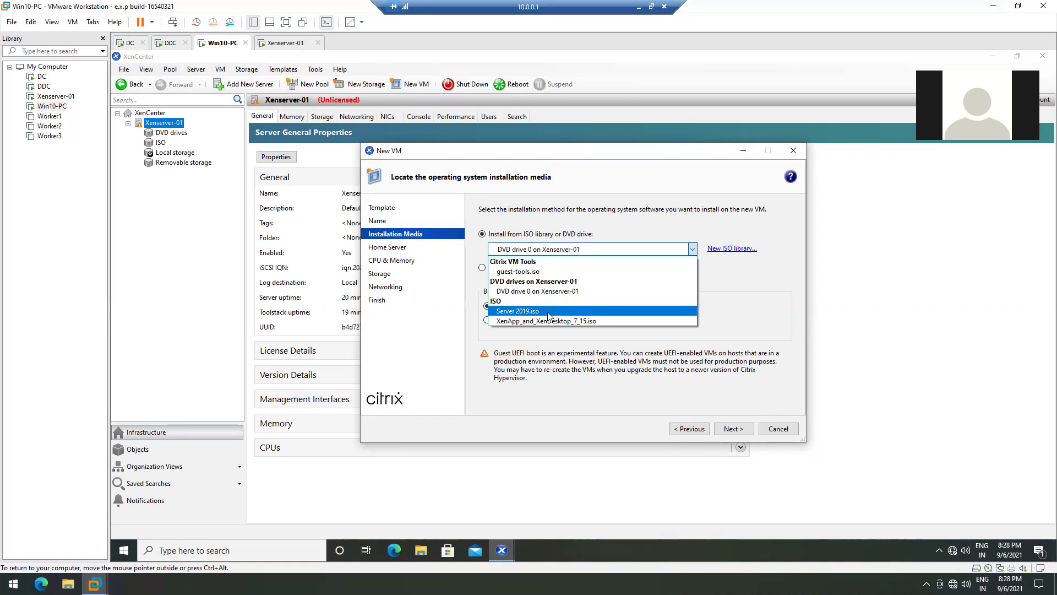
pyautogui.click(549, 313)
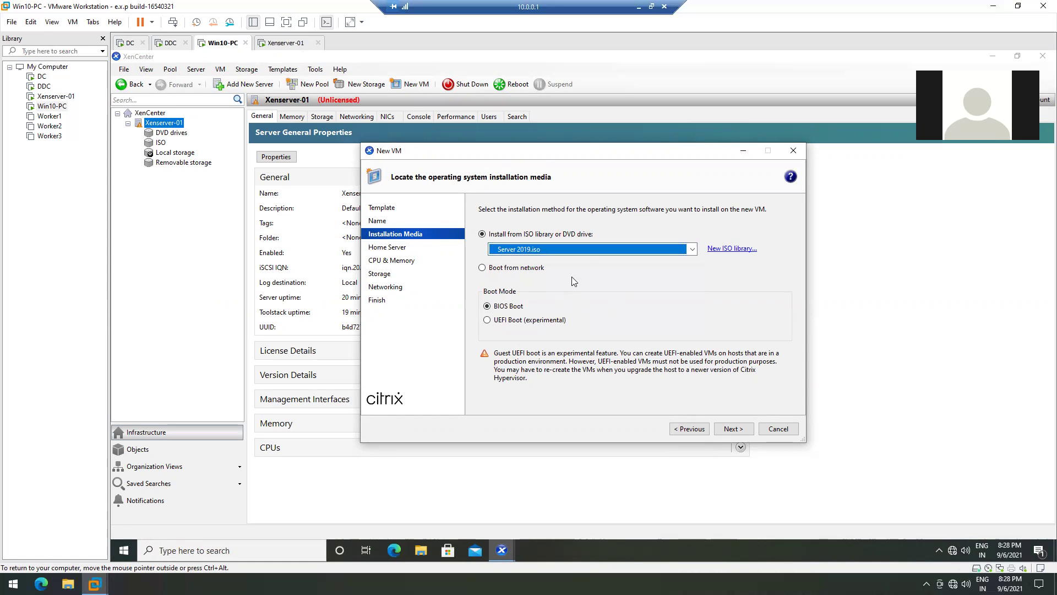
pyautogui.click(732, 429)
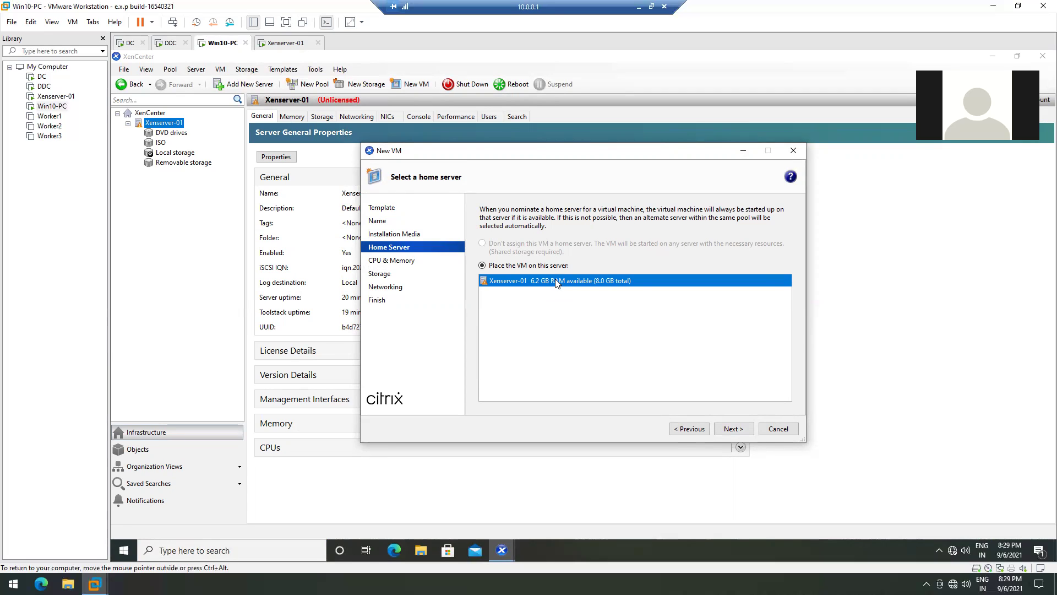
pyautogui.click(732, 430)
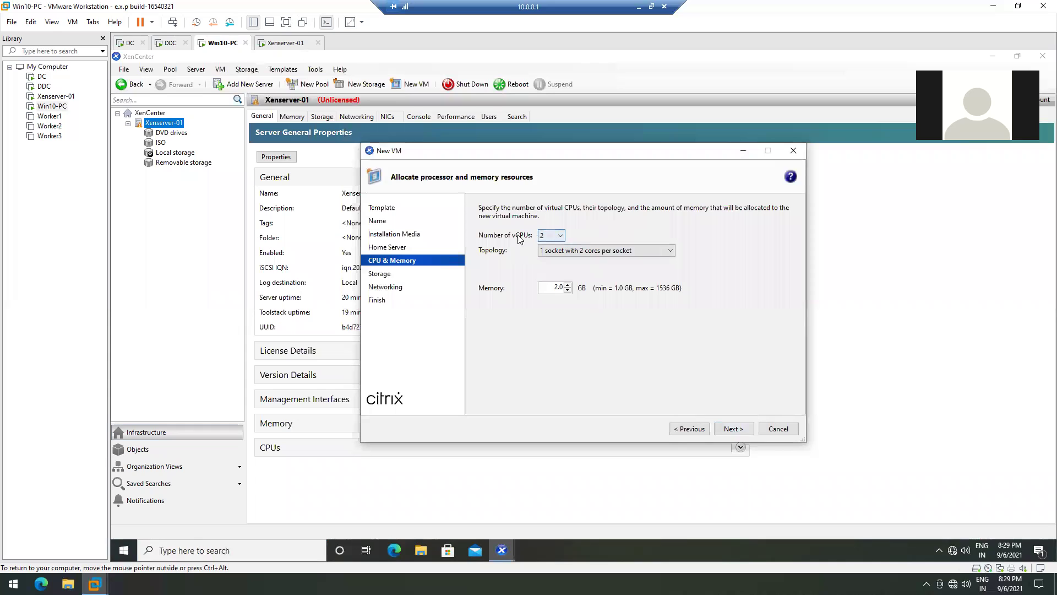
# Accept 2 vCPUs, 2 GB of memory and the 32 GB virtual disk on Xenserver-01's local storage
pyautogui.press('Tab')
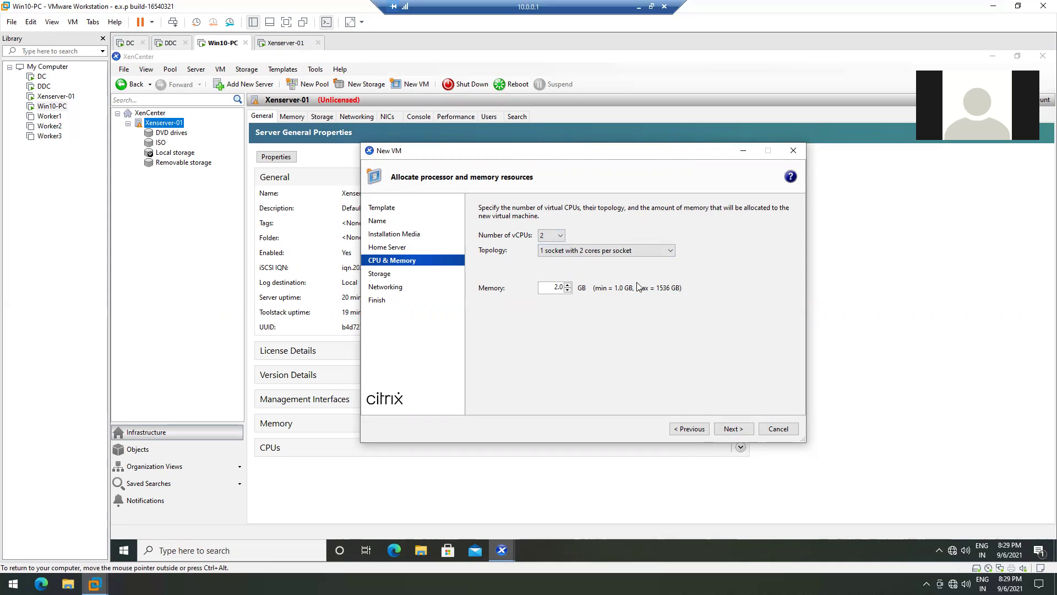
pyautogui.click(729, 429)
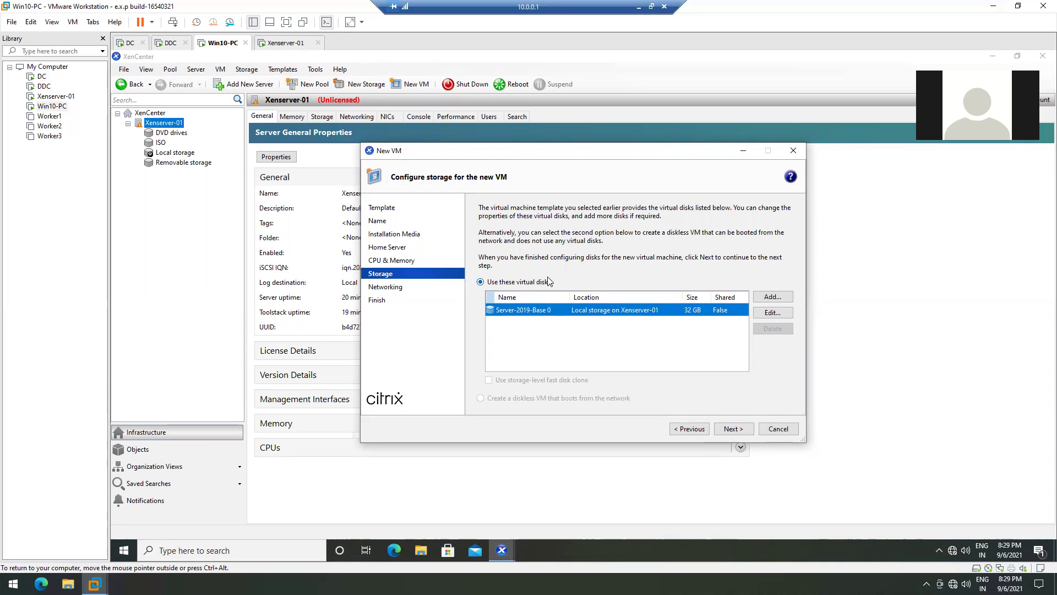
pyautogui.click(533, 309)
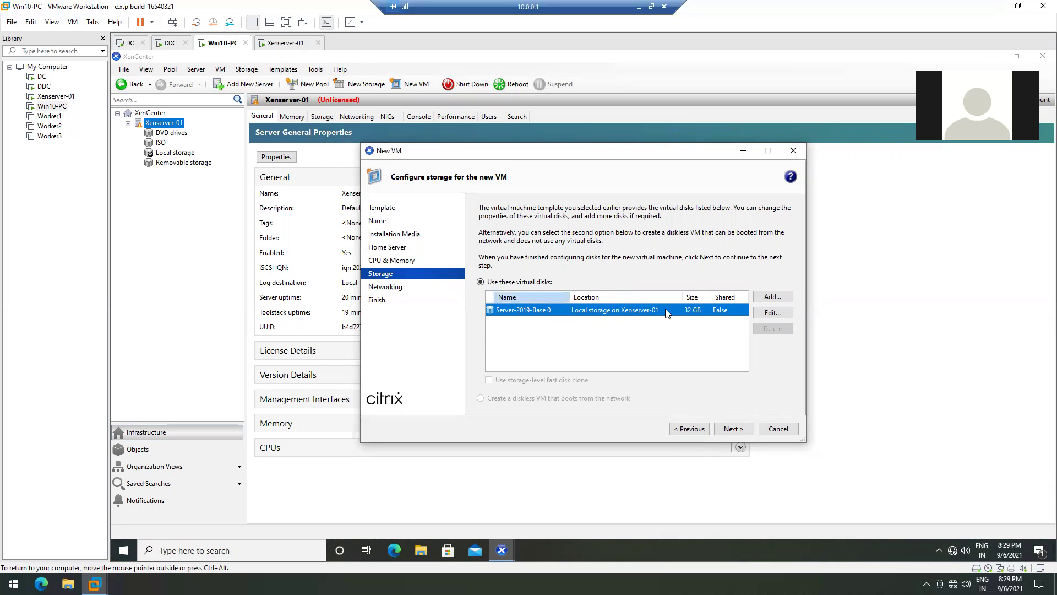
pyautogui.click(688, 312)
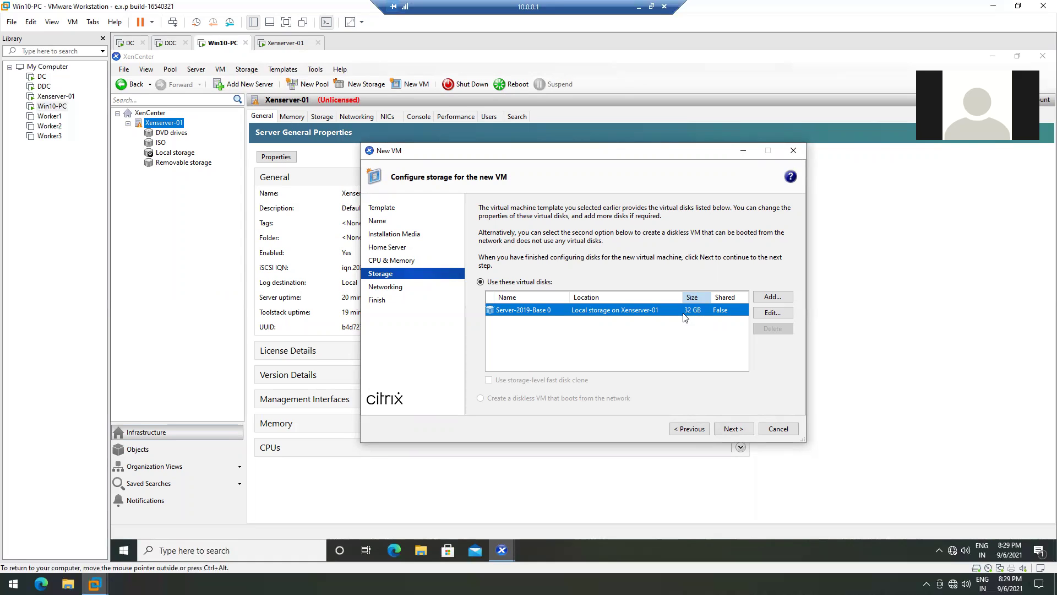
pyautogui.click(732, 429)
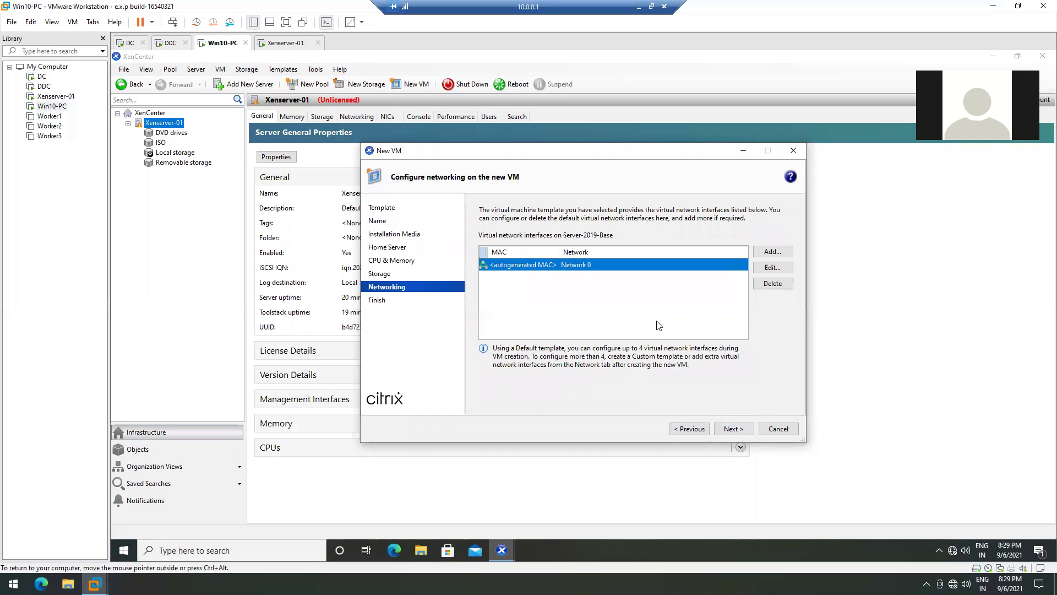
# Keep the Network 0 interface, review the settings summary, and create the VM with automatic start enabled
pyautogui.click(570, 265)
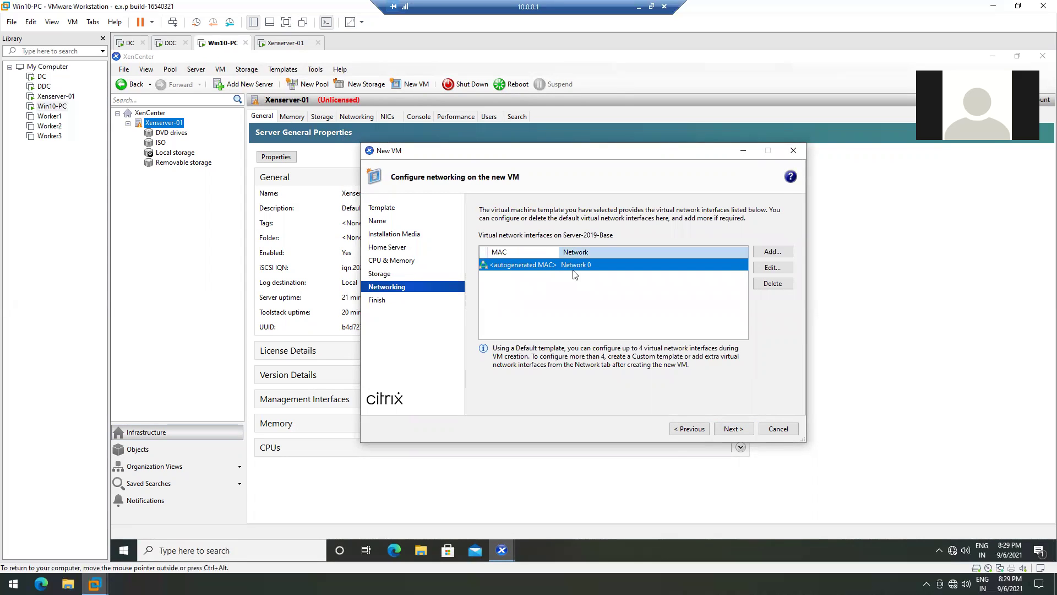
pyautogui.click(733, 428)
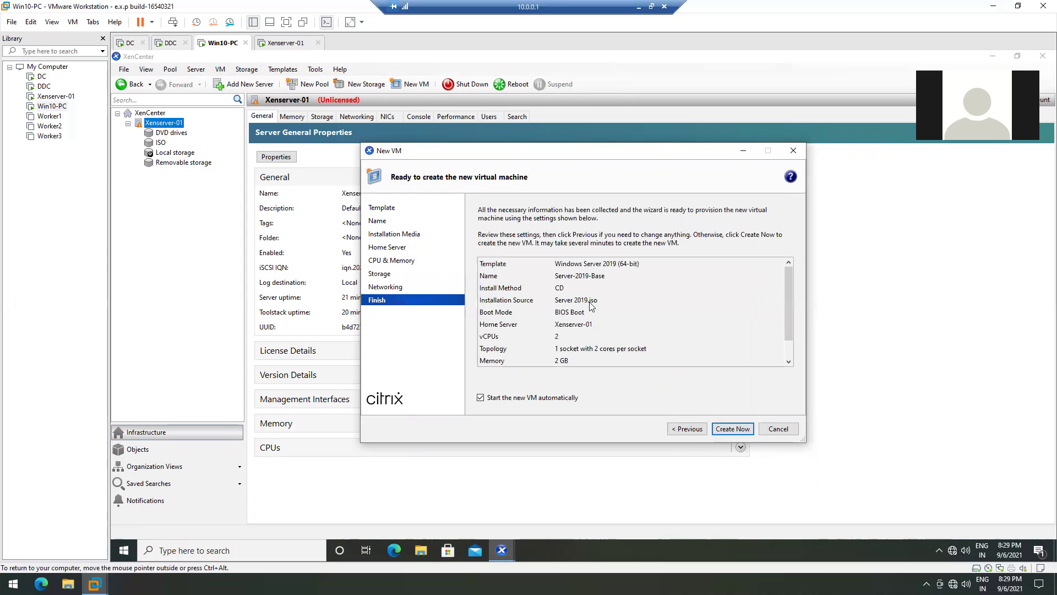
pyautogui.scroll(-1, 604, 302)
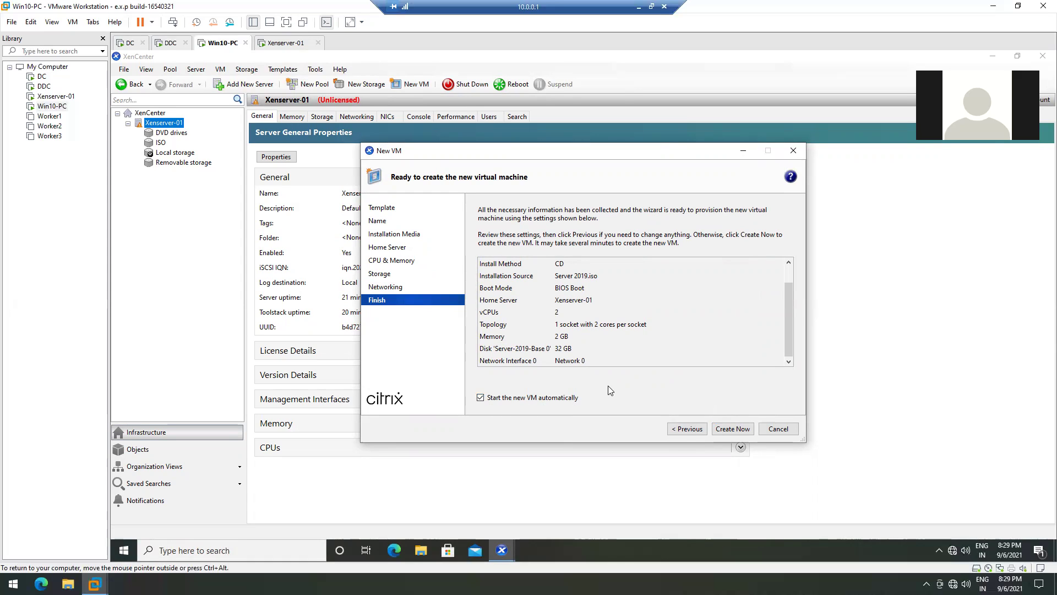
pyautogui.click(727, 429)
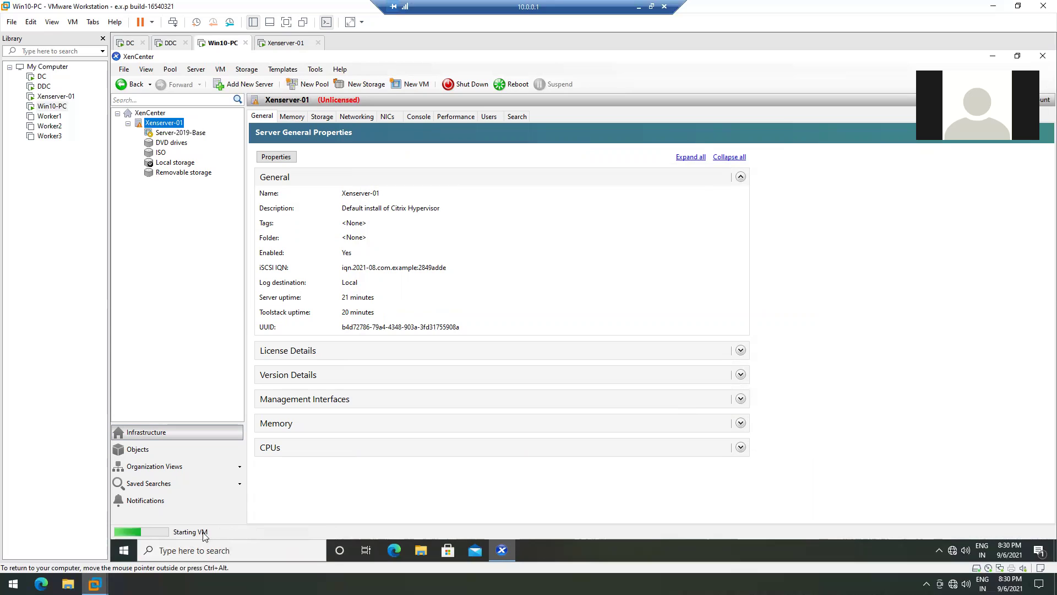
# Open the console of the Server-2019-Base VM and undock it into its own window
pyautogui.click(185, 134)
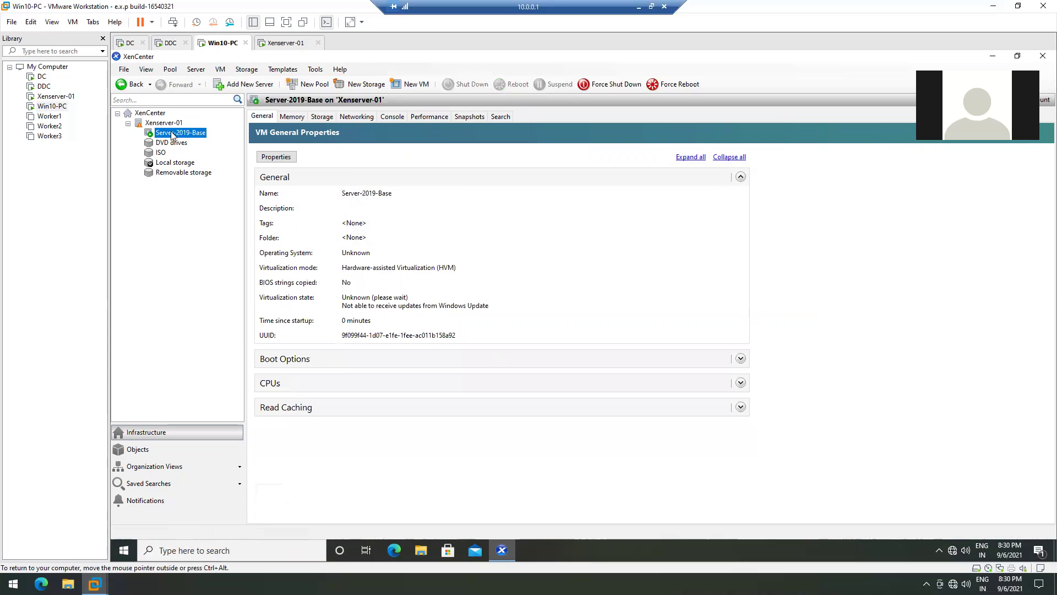
pyautogui.click(391, 117)
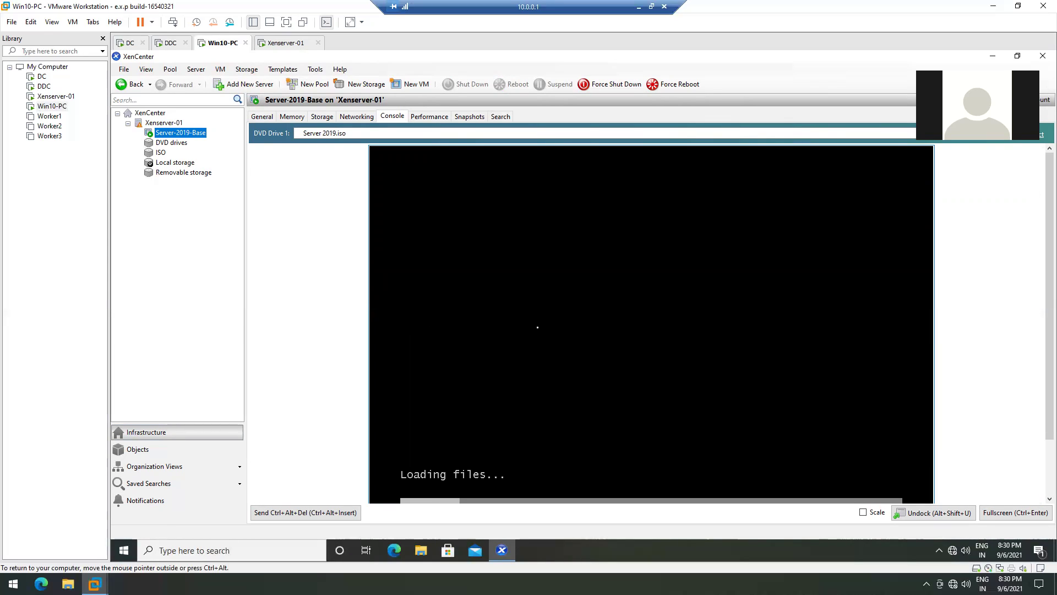
pyautogui.hotkey('ctrl', 'alt')
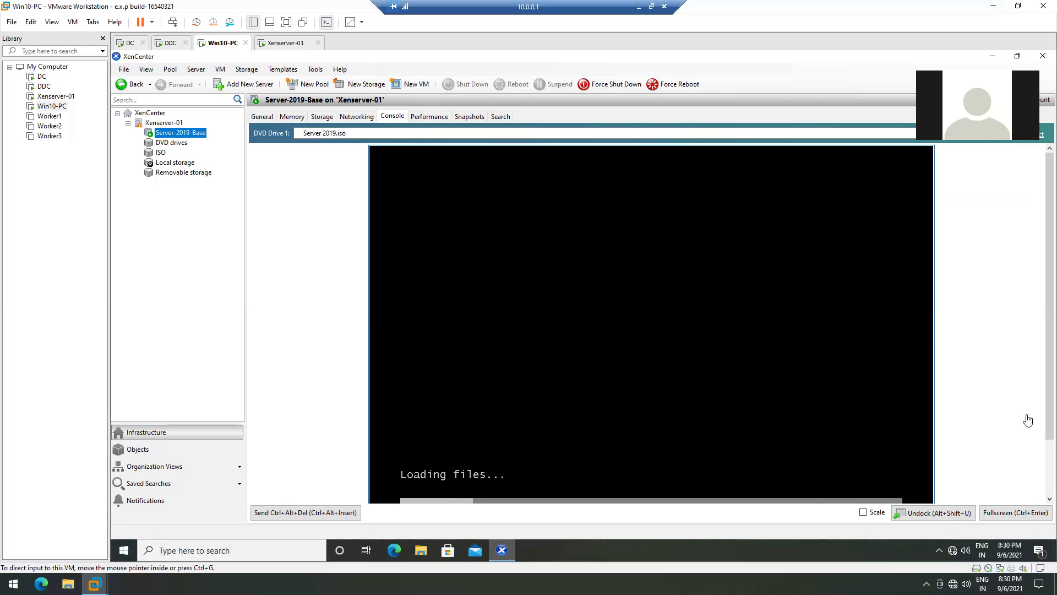
pyautogui.click(936, 513)
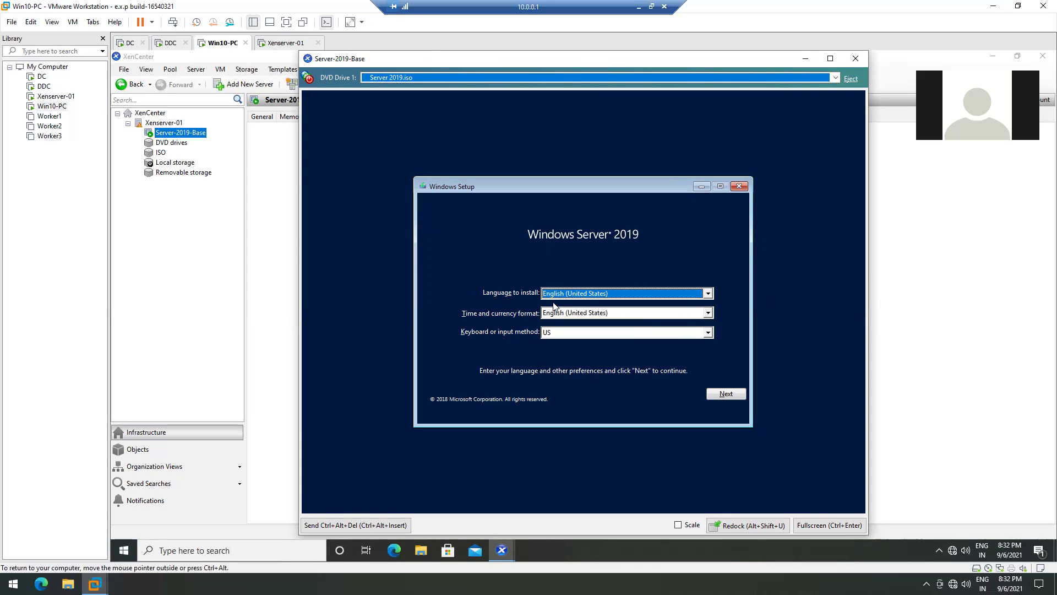
# Start Windows Setup with English (United States) and US keyboard, selecting Windows Server 2019 Standard Evaluation (Desktop Experience)
pyautogui.click(725, 395)
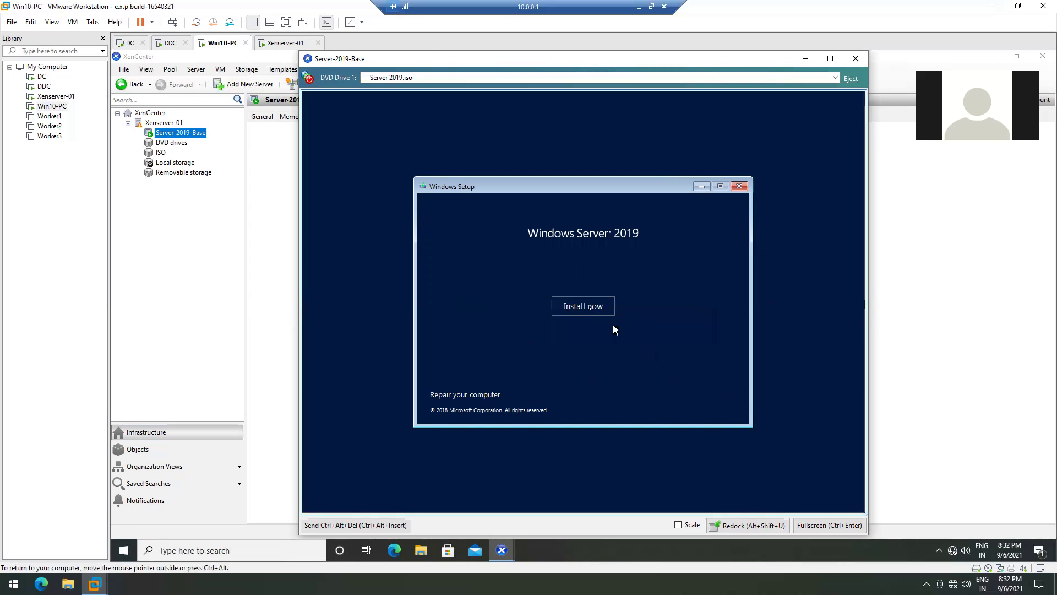
pyautogui.click(590, 308)
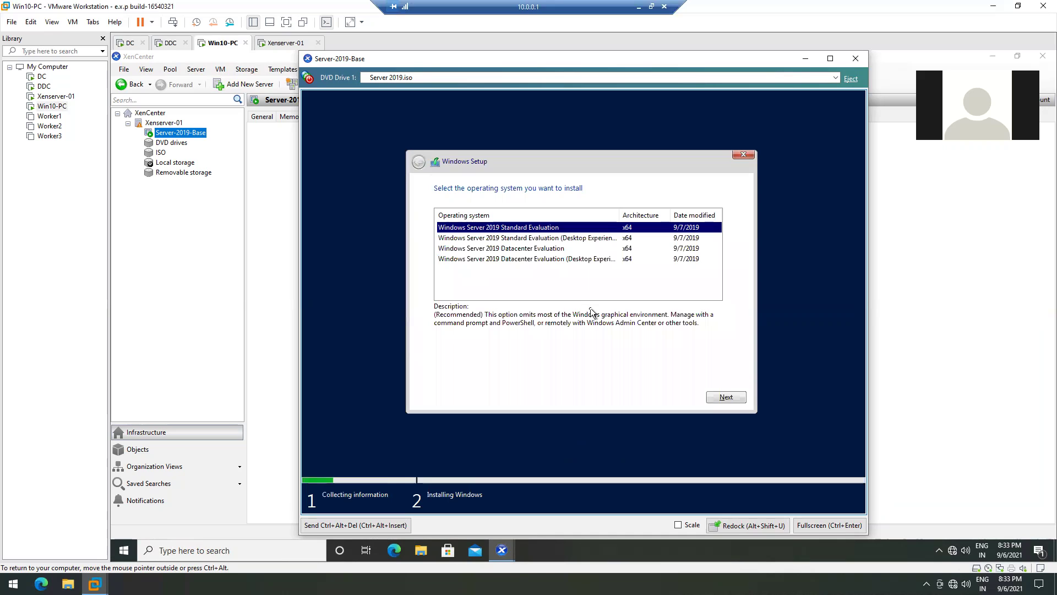
pyautogui.click(514, 241)
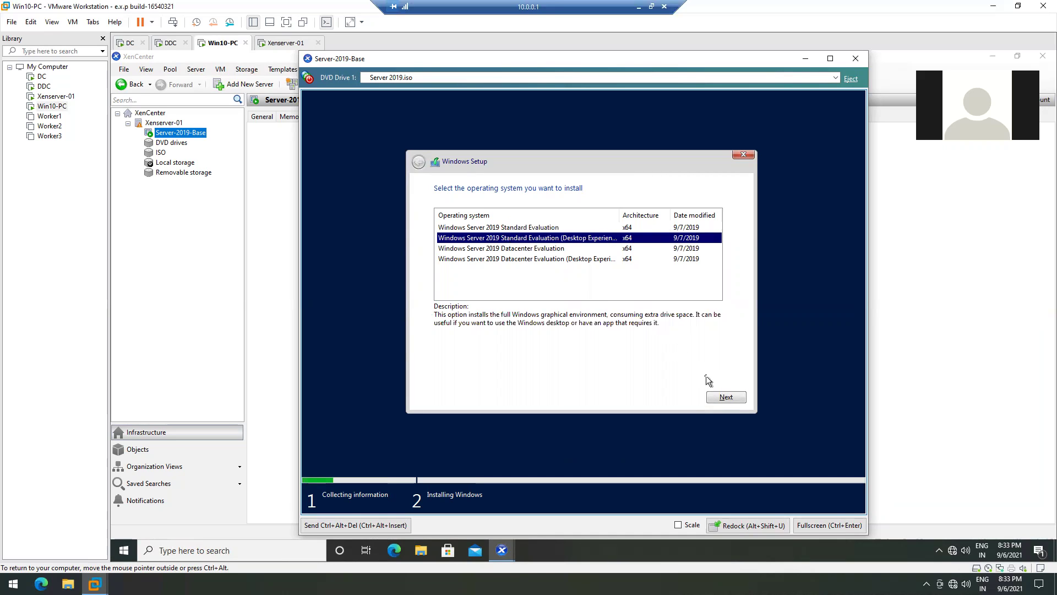
pyautogui.click(718, 397)
# Accept the license terms and choose the custom, Windows-only installation type
pyautogui.click(496, 374)
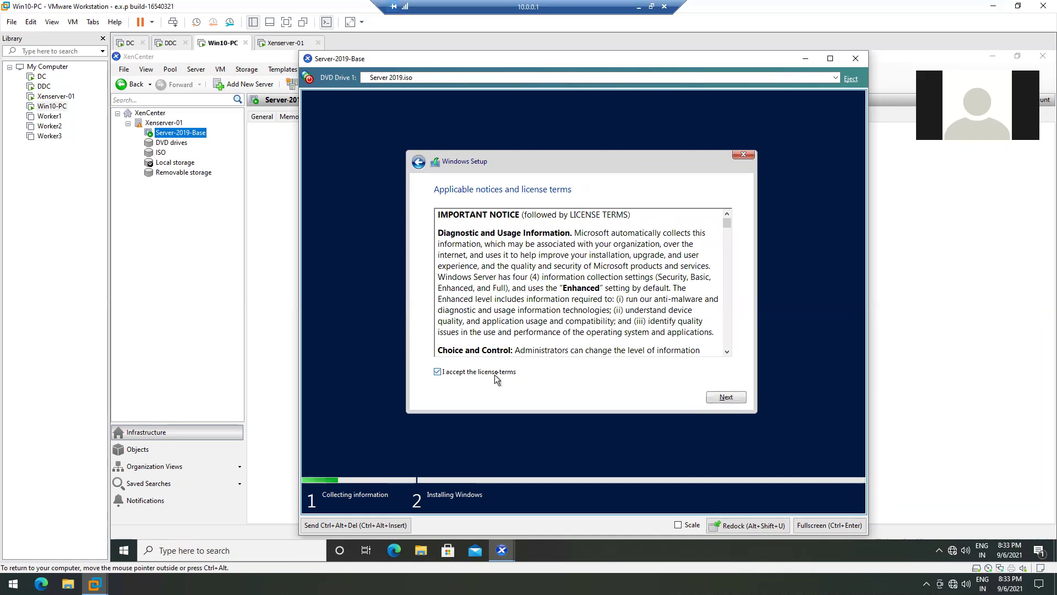
pyautogui.click(718, 396)
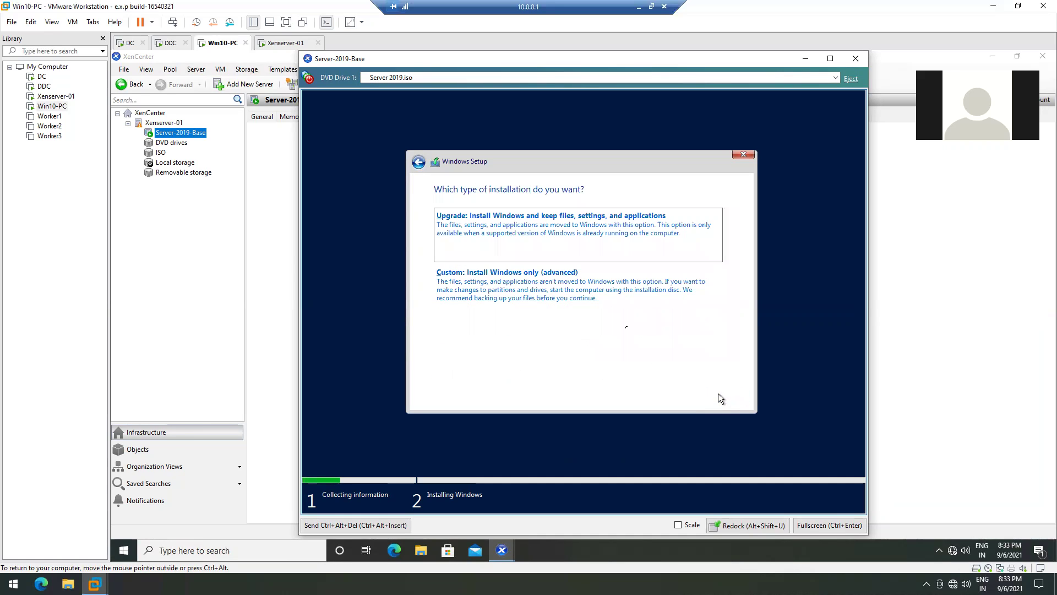
pyautogui.click(603, 298)
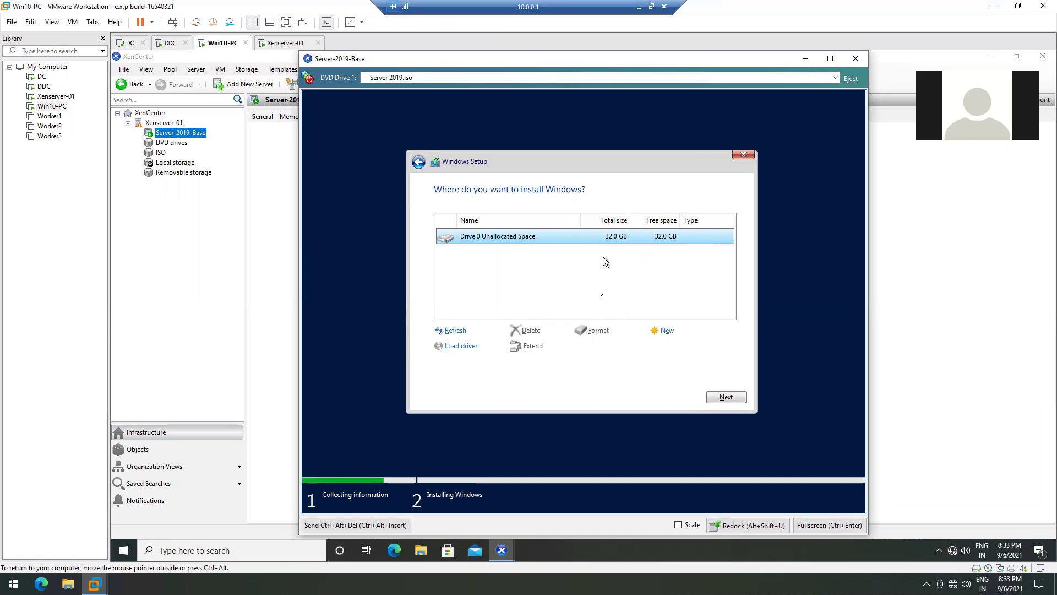
# Partition Drive 0's unallocated space, accepting the additional system partition, and start installing Windows on the primary partition
pyautogui.click(670, 332)
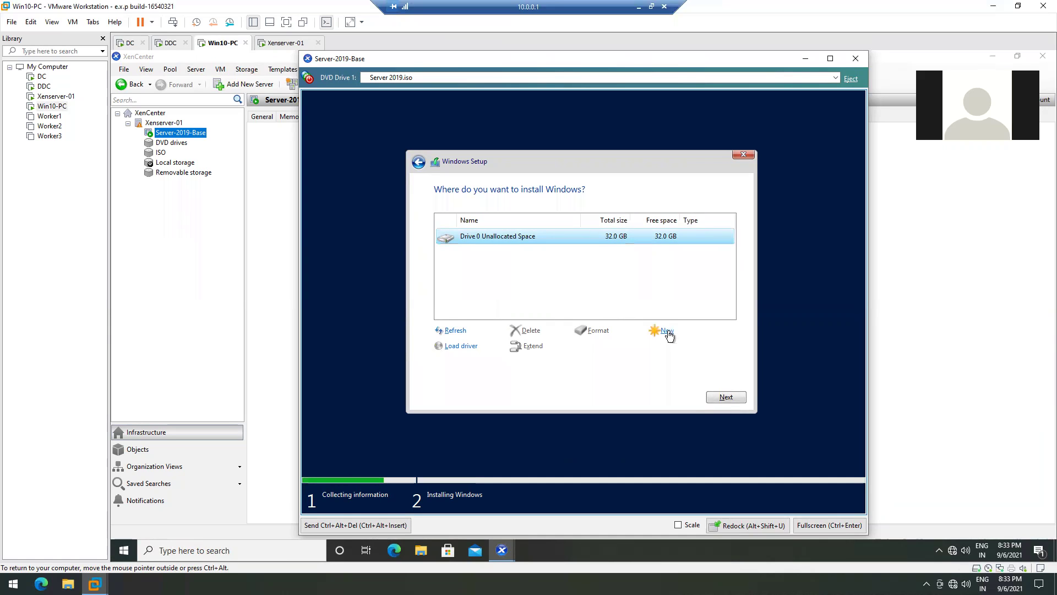
pyautogui.click(695, 349)
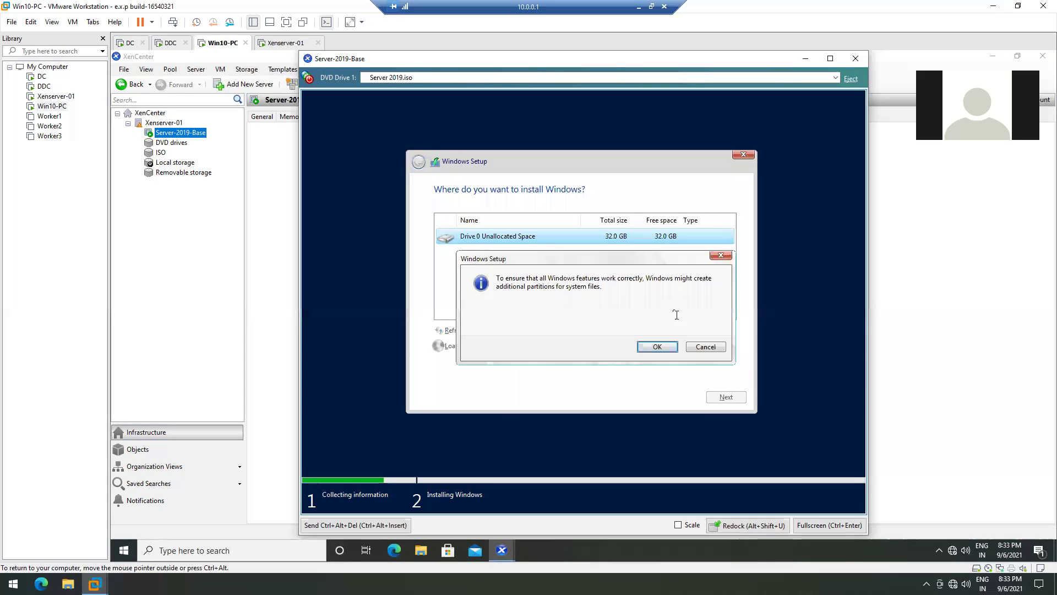
pyautogui.click(655, 347)
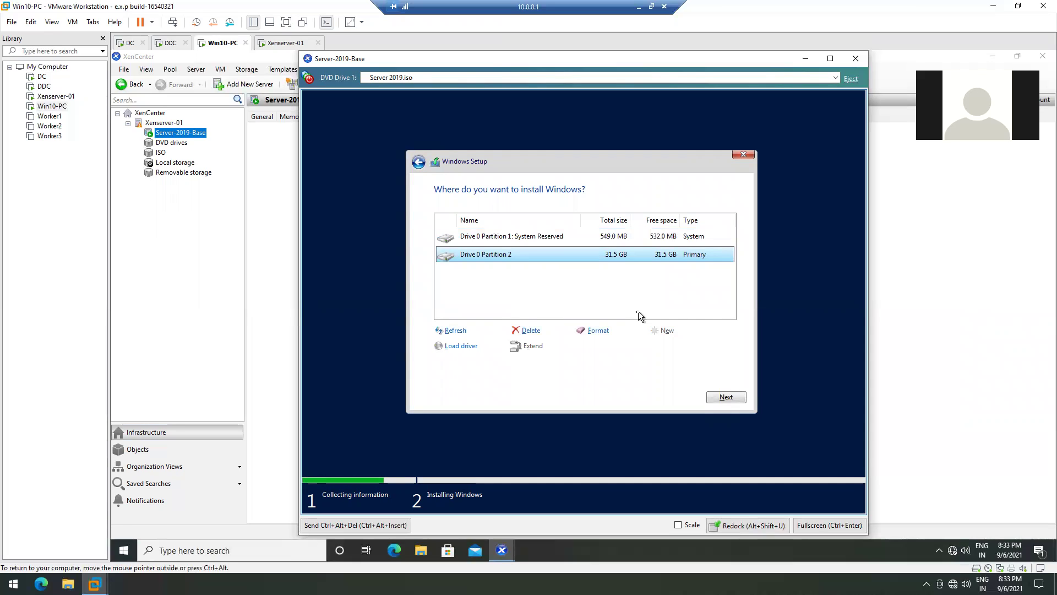
pyautogui.click(727, 397)
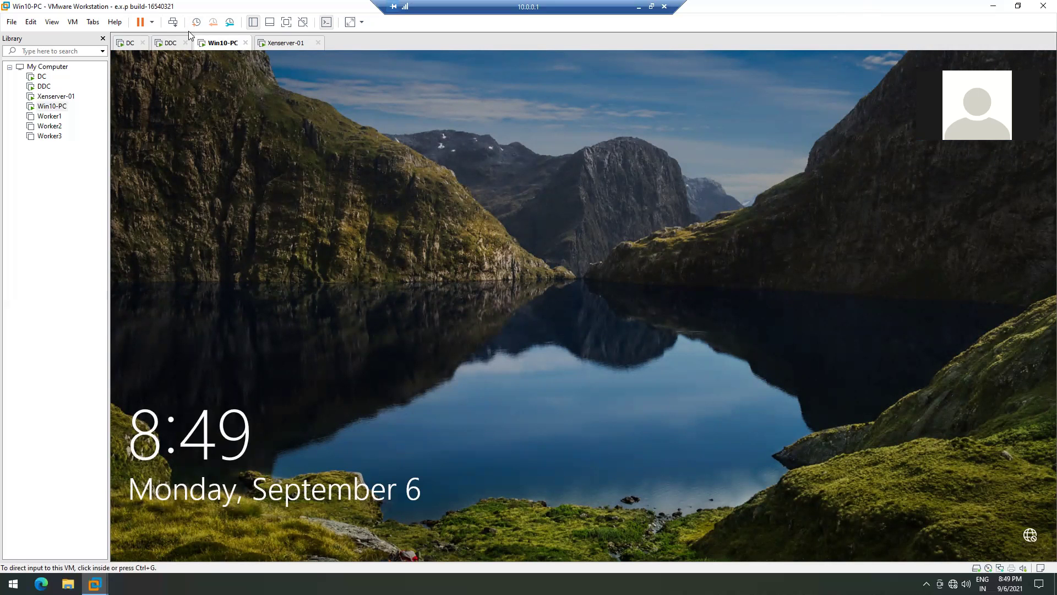
# Unlock the Win10-PC virtual machine with the account password to return to the Server-2019-Base console
pyautogui.click(173, 22)
pyautogui.click(529, 351)
pyautogui.write('******')
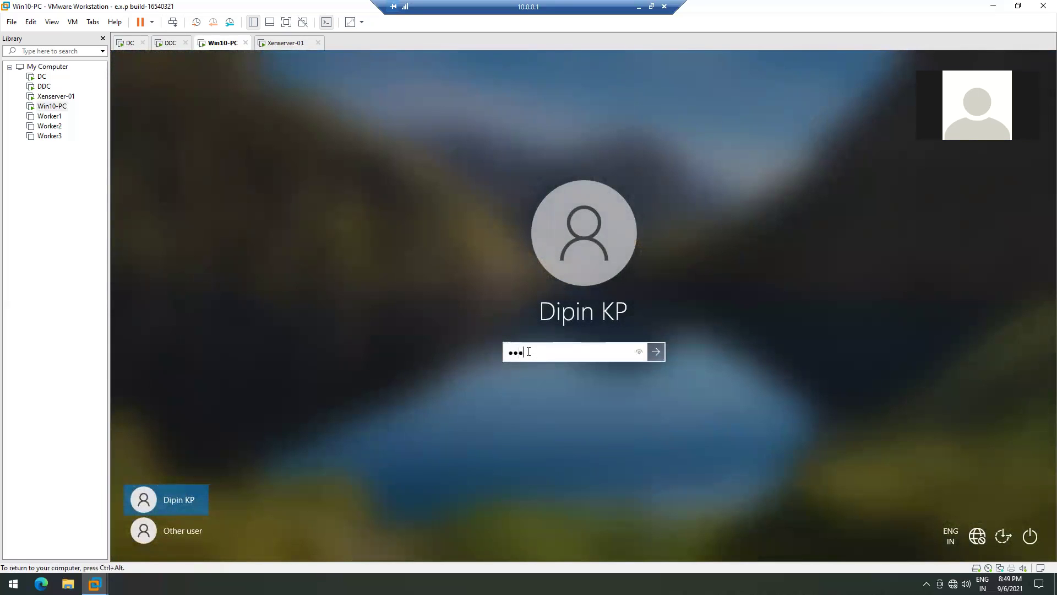
pyautogui.write('***')
pyautogui.press('Return')
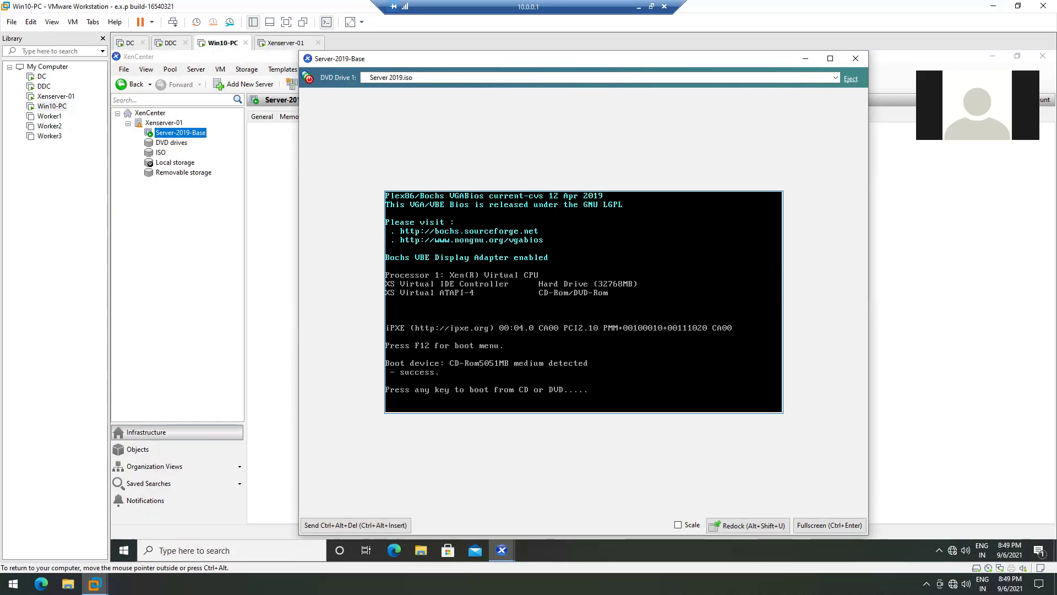
pyautogui.press('Return')
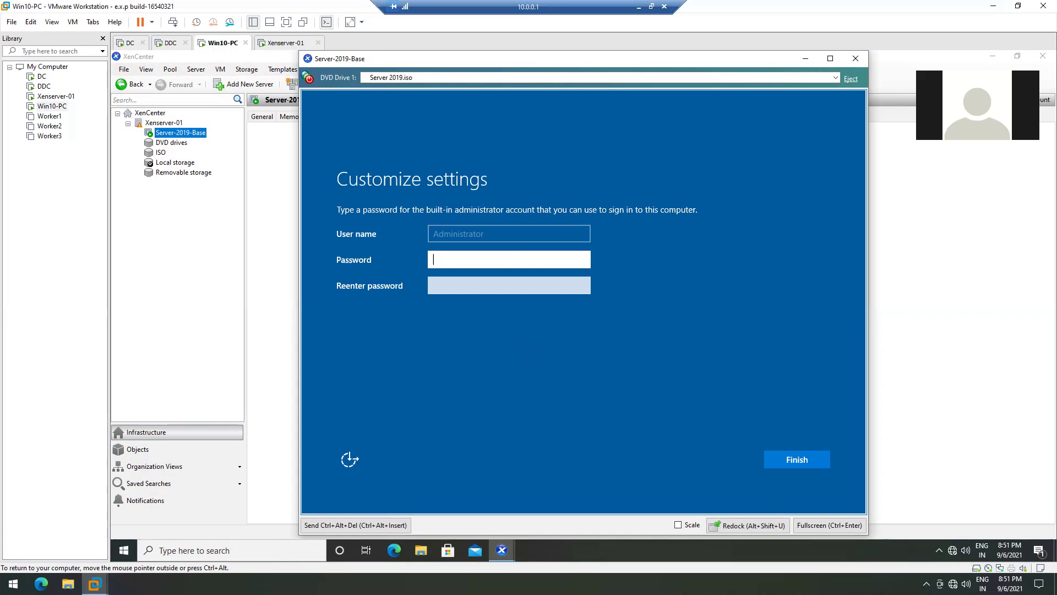
# Enter and re-enter the built-in Administrator account's password, and finish the Windows Server setup
pyautogui.write('••')
pyautogui.doubleClick(554, 258)
pyautogui.click(554, 258)
pyautogui.doubleClick(554, 259)
pyautogui.write('•••••••••')
pyautogui.press('Tab')
pyautogui.write('•••••••')
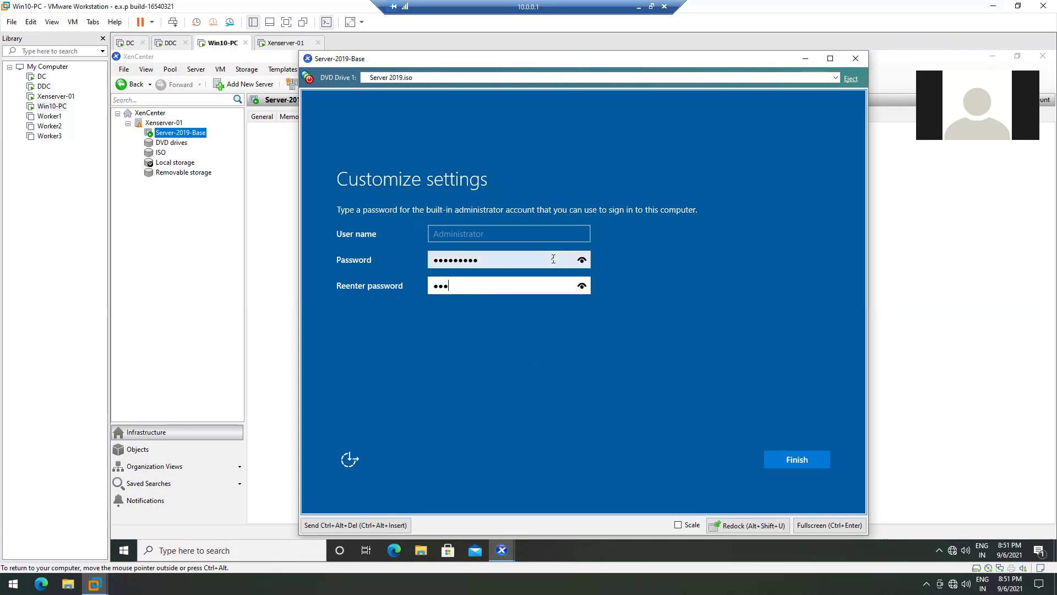
pyautogui.write('••')
pyautogui.click(796, 462)
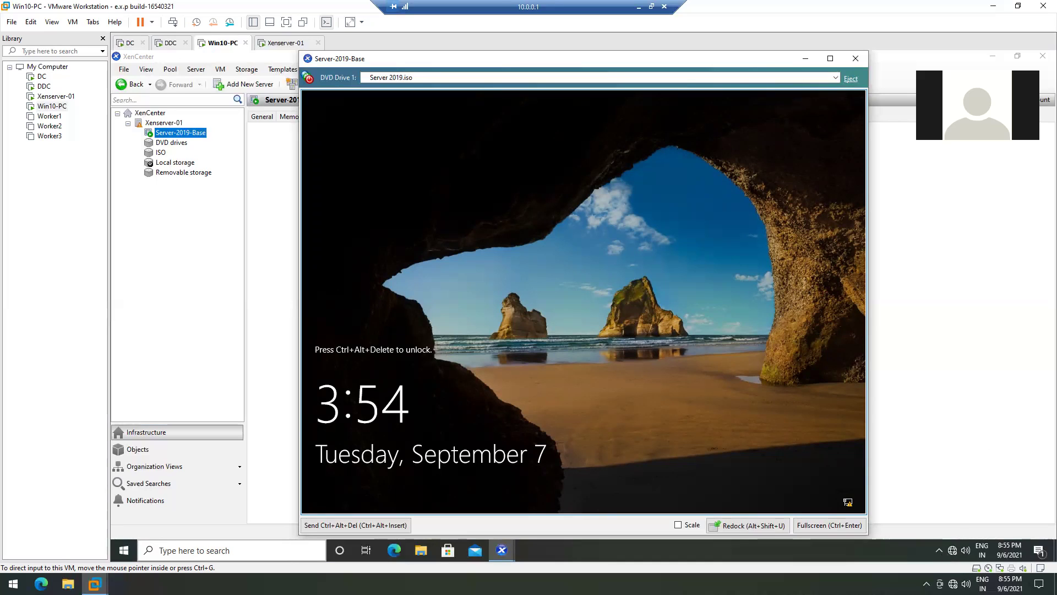
# Connect the host computer to the WFH Wi-Fi network with its network security key and allow the PC to be discoverable
pyautogui.click(953, 584)
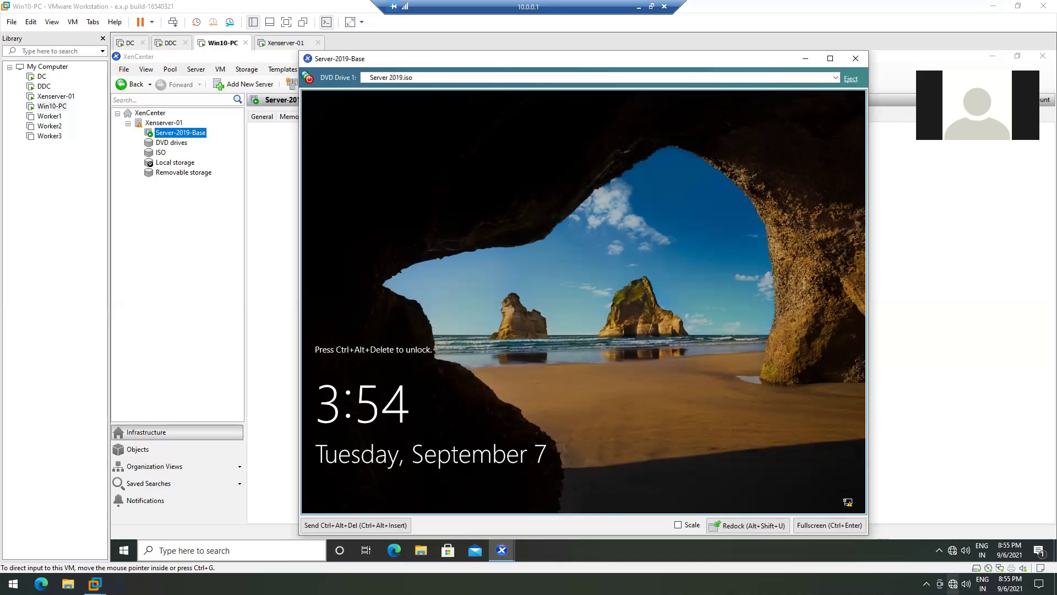
pyautogui.click(926, 314)
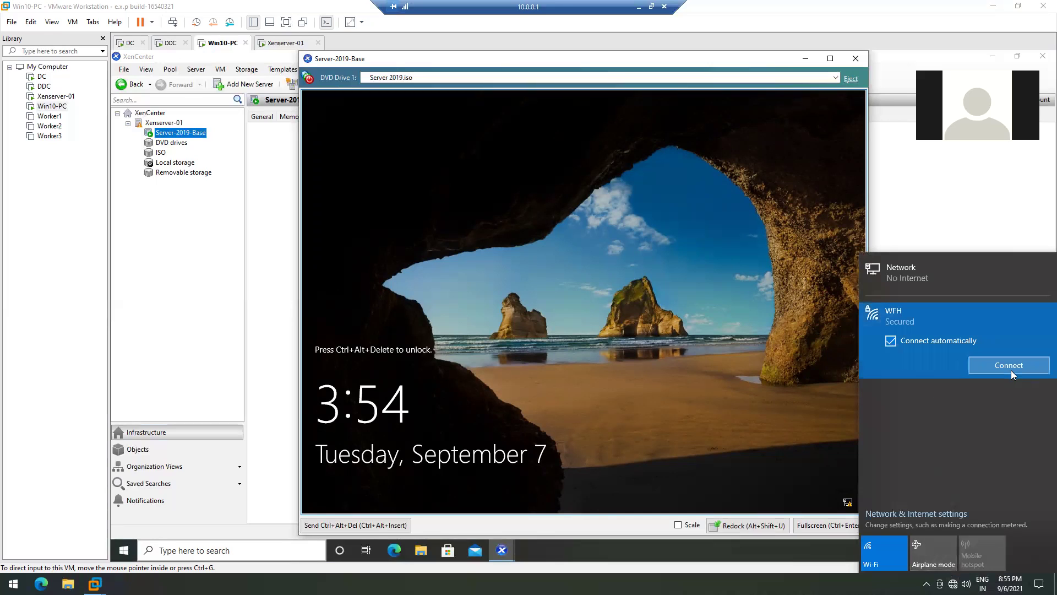
pyautogui.click(1008, 369)
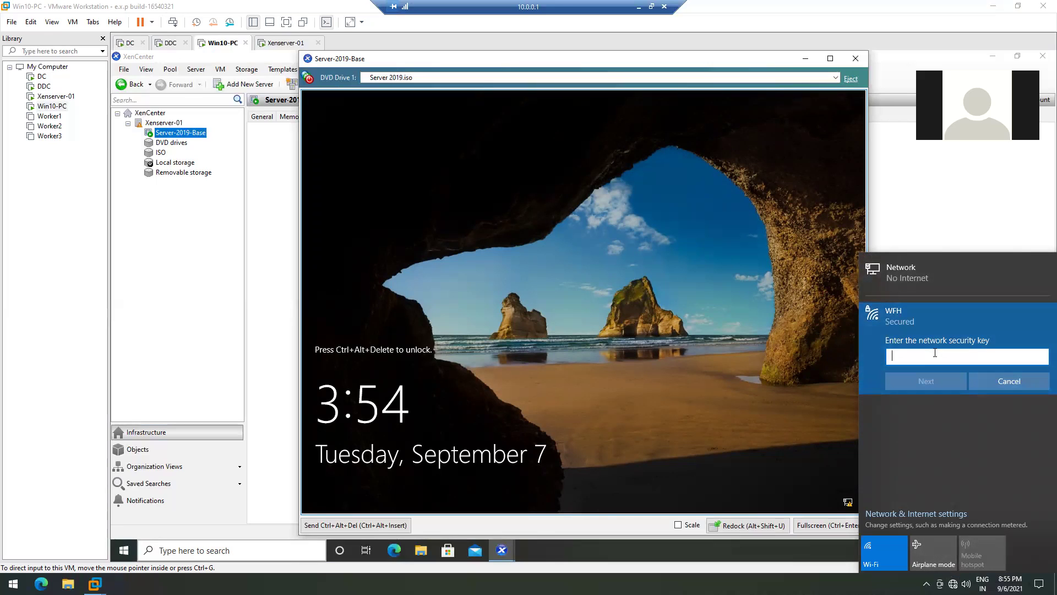
pyautogui.write('•••••••••••')
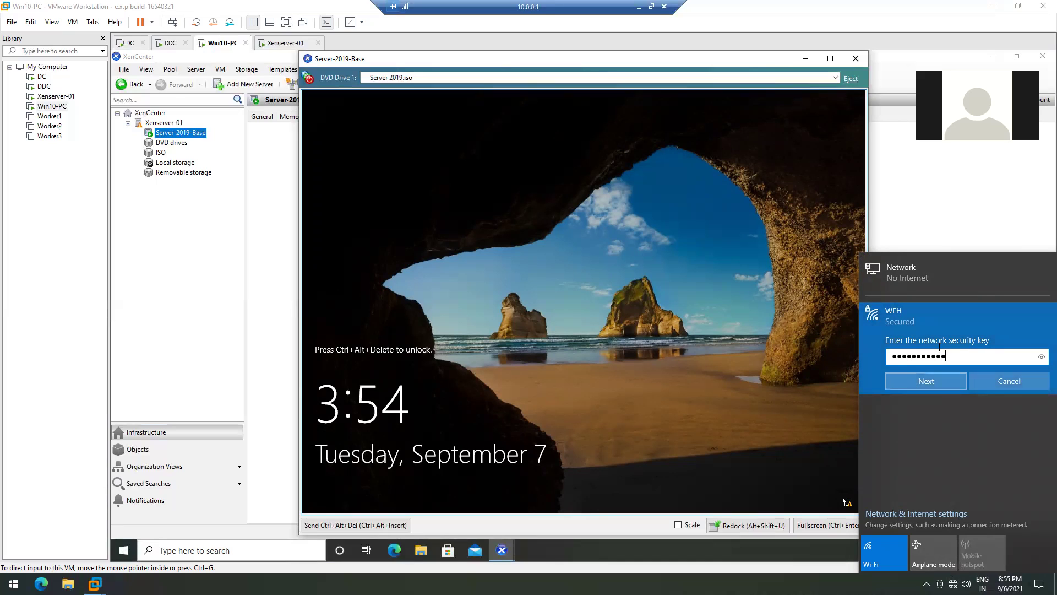
pyautogui.click(914, 382)
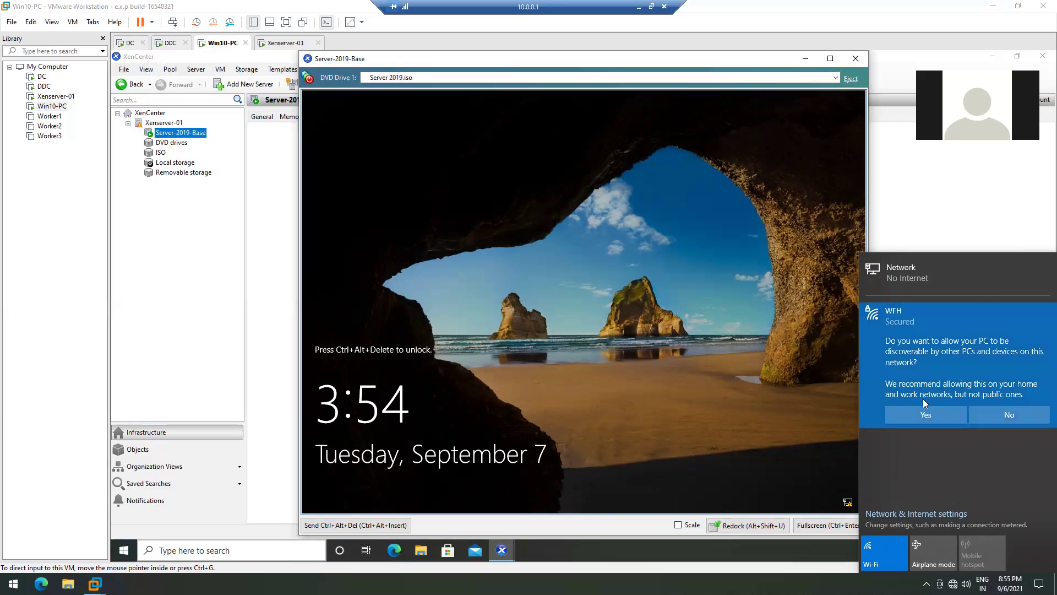
pyautogui.click(917, 417)
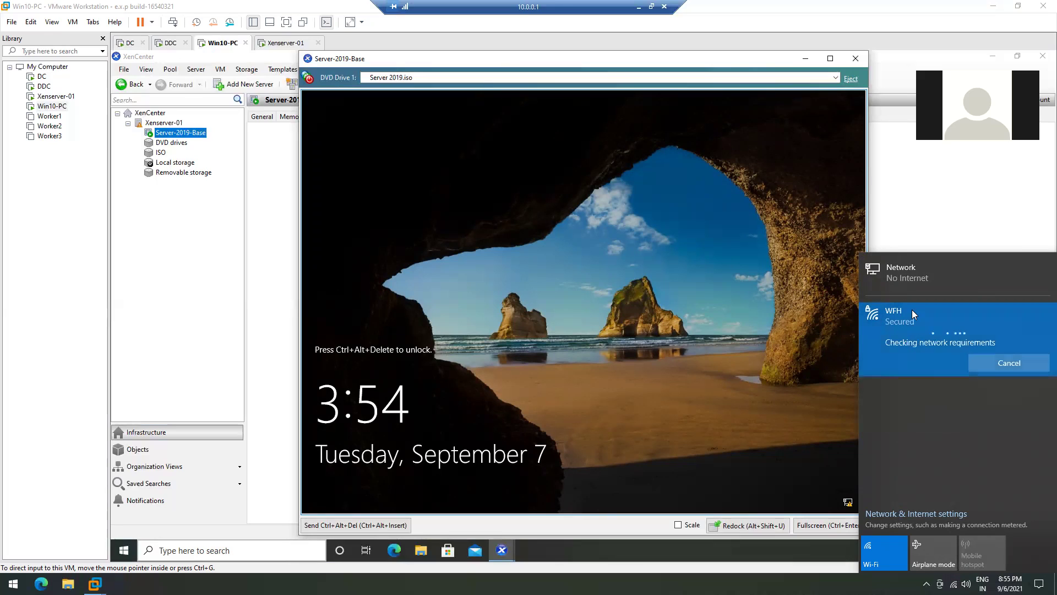
pyautogui.click(798, 290)
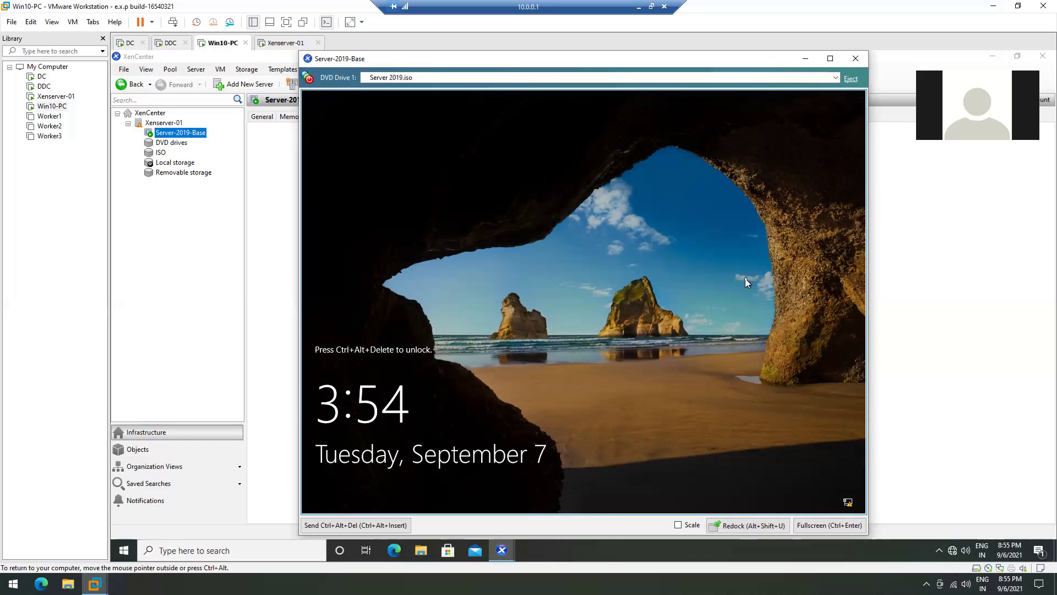